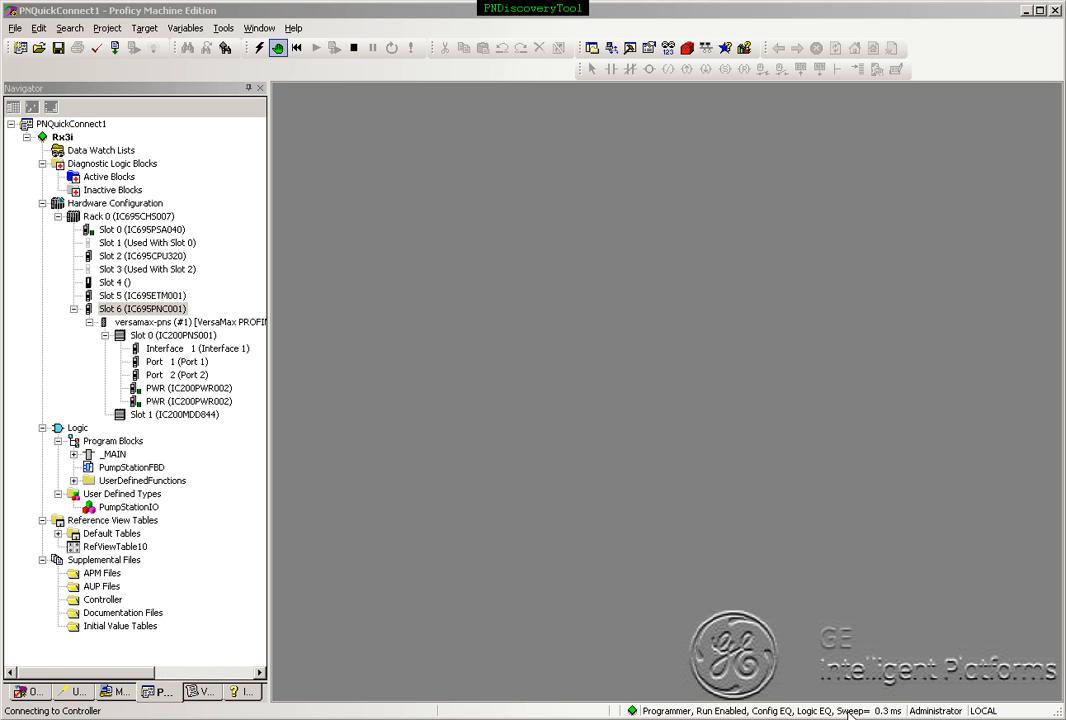
- Take the Rx3i target offline and launch the PROFINET Discovery Tool from the IC695PNC001 controller in Slot 6
click(259, 48)
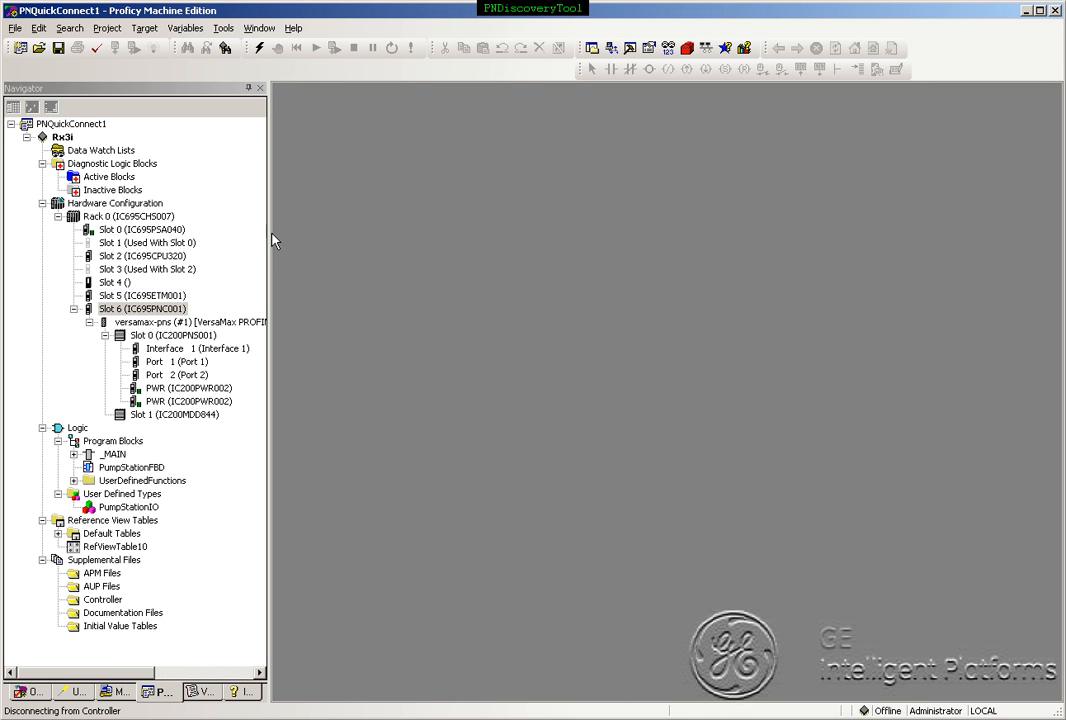
right_click(163, 313)
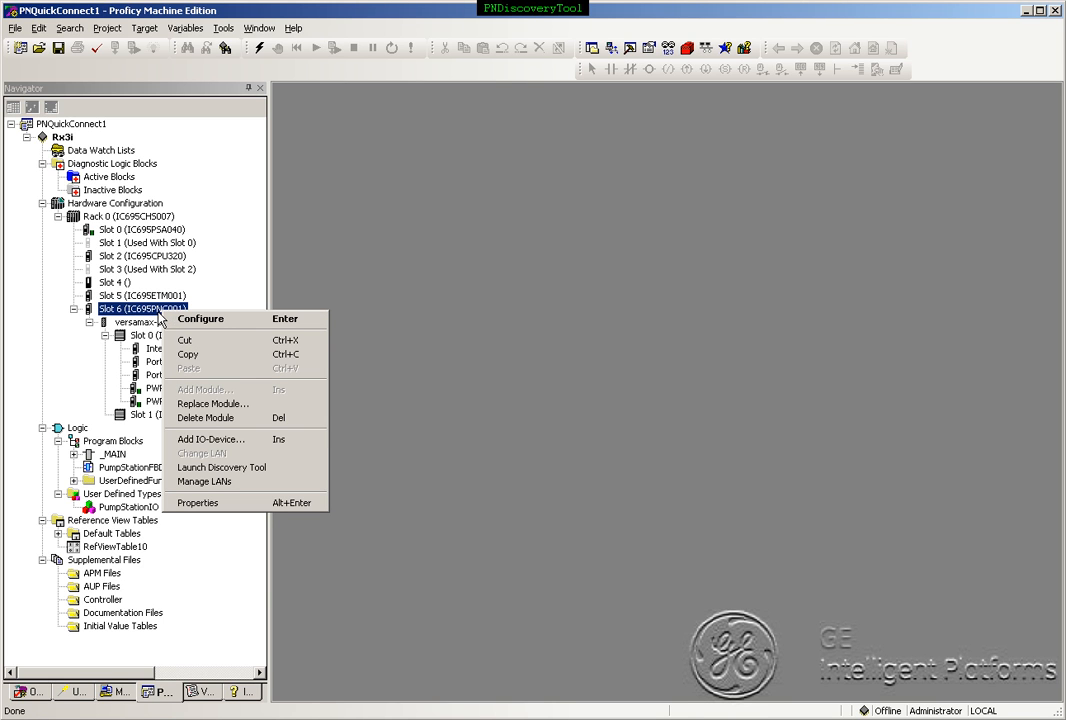
click(214, 470)
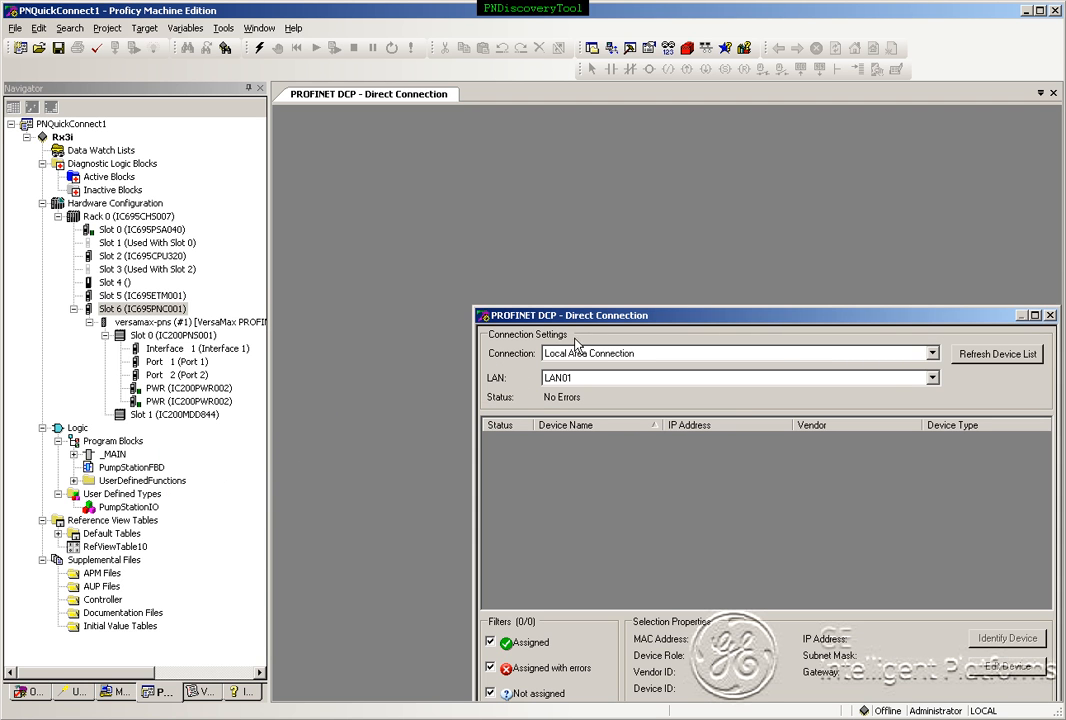
drag(595, 320, 445, 146)
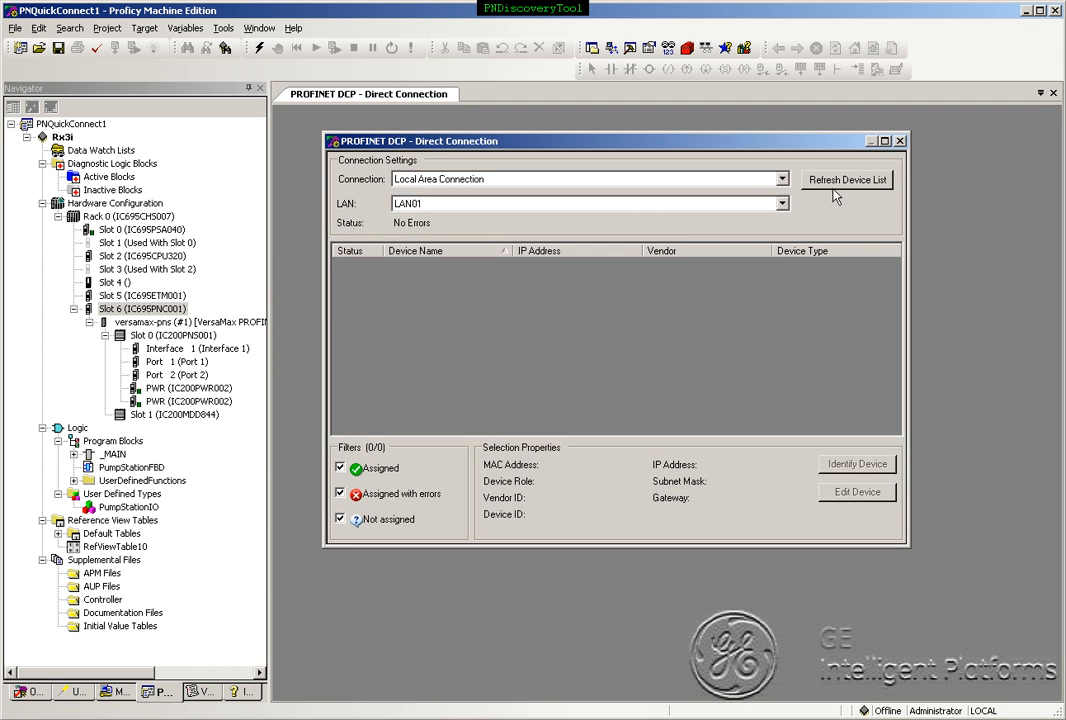
- Select LAN01 for the direct connection and refresh the list of discovered PROFINET devices
click(780, 205)
click(778, 229)
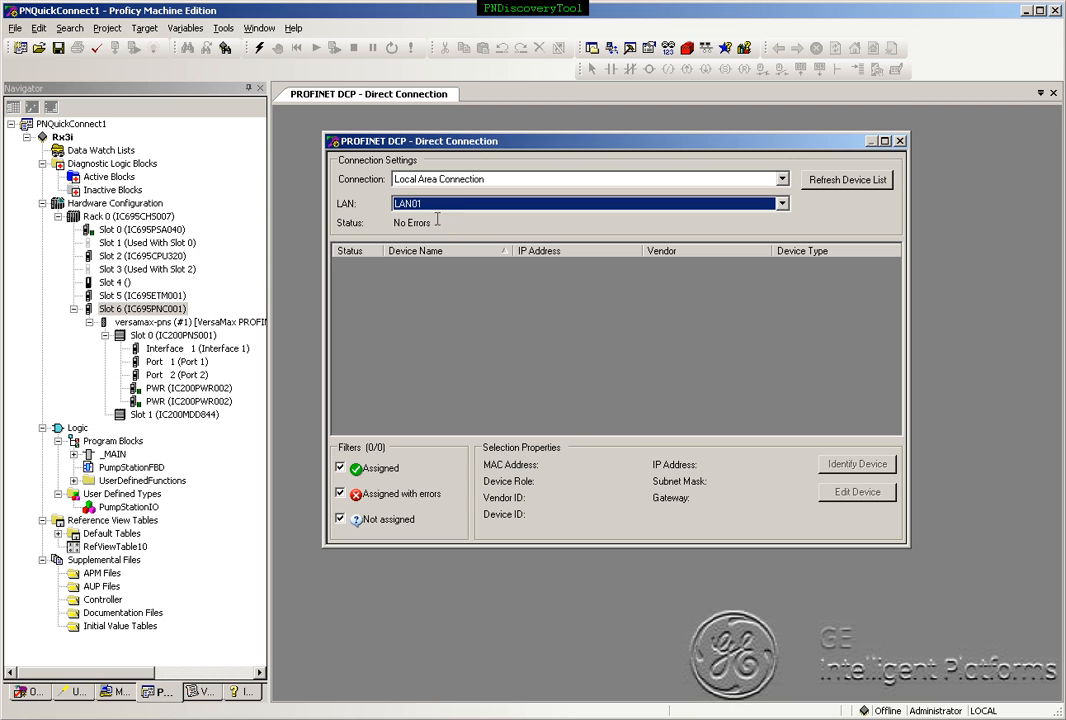
click(858, 184)
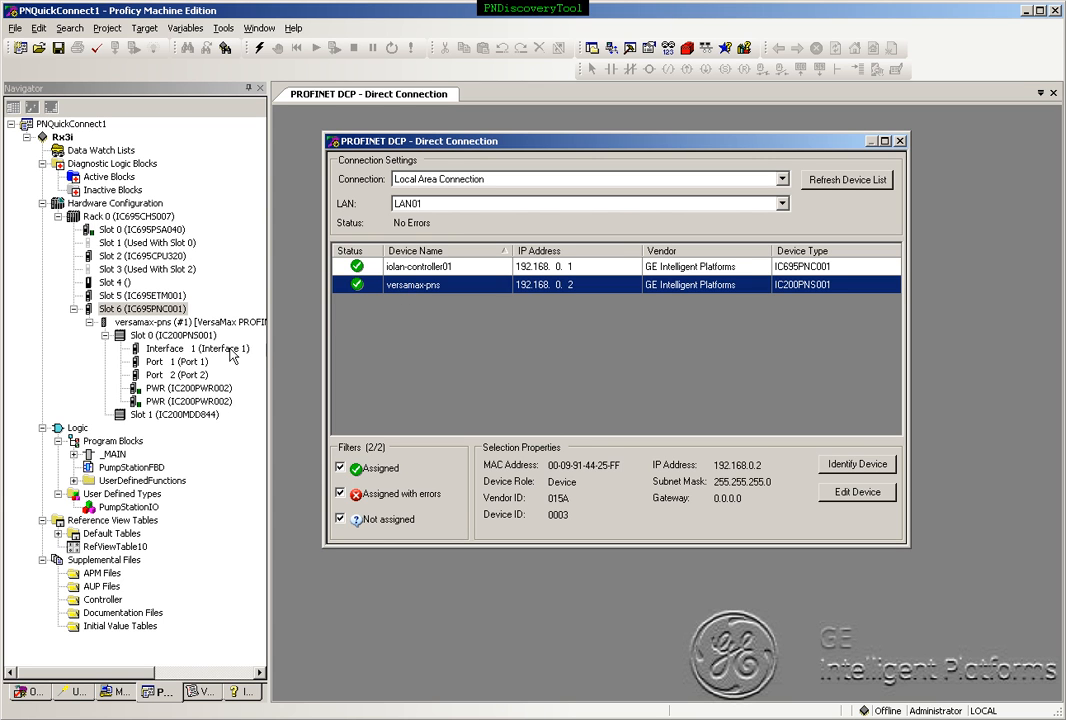
- Examine the network identification and LAN properties of the Slot 6 controller in an enlarged Inspector
click(163, 313)
drag(0, 290, 297, 280)
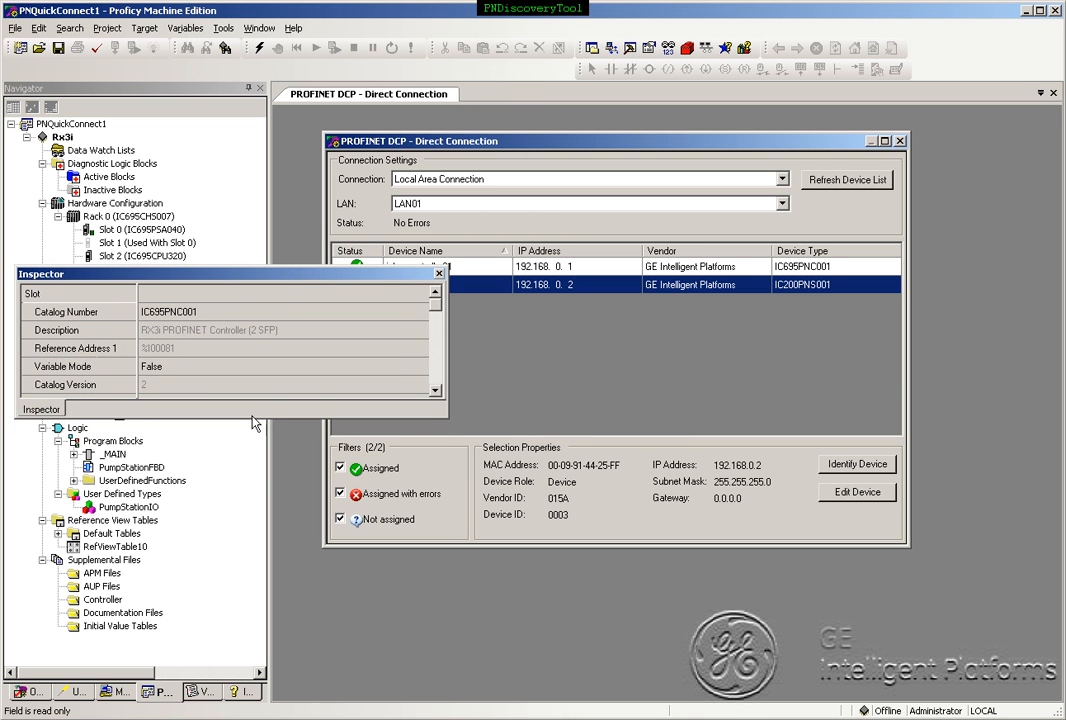
drag(253, 418, 253, 681)
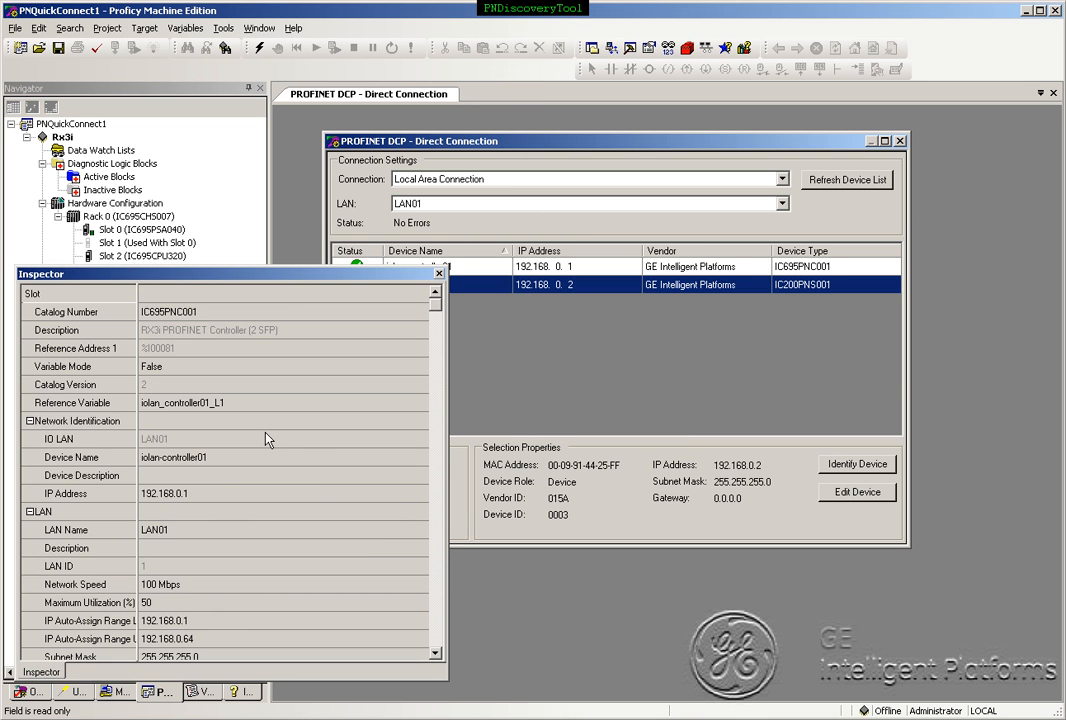
drag(304, 279, 0, 283)
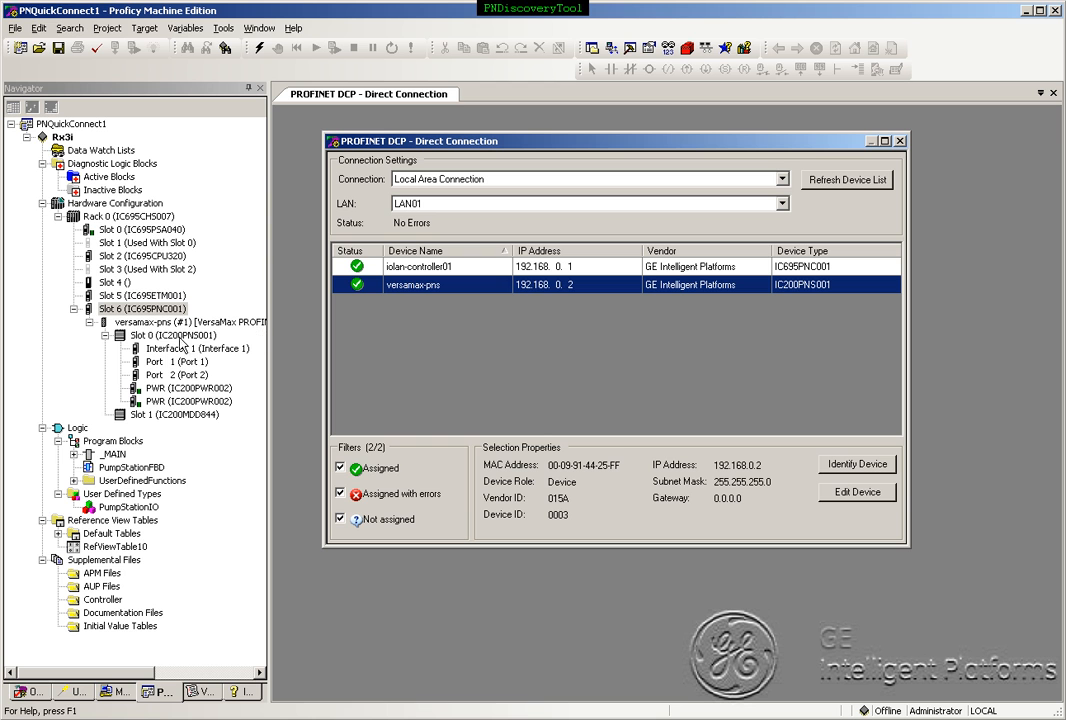
- Examine the device name and IP address of the versamax-pns IO-Device in the Inspector
click(155, 322)
drag(0, 283, 467, 320)
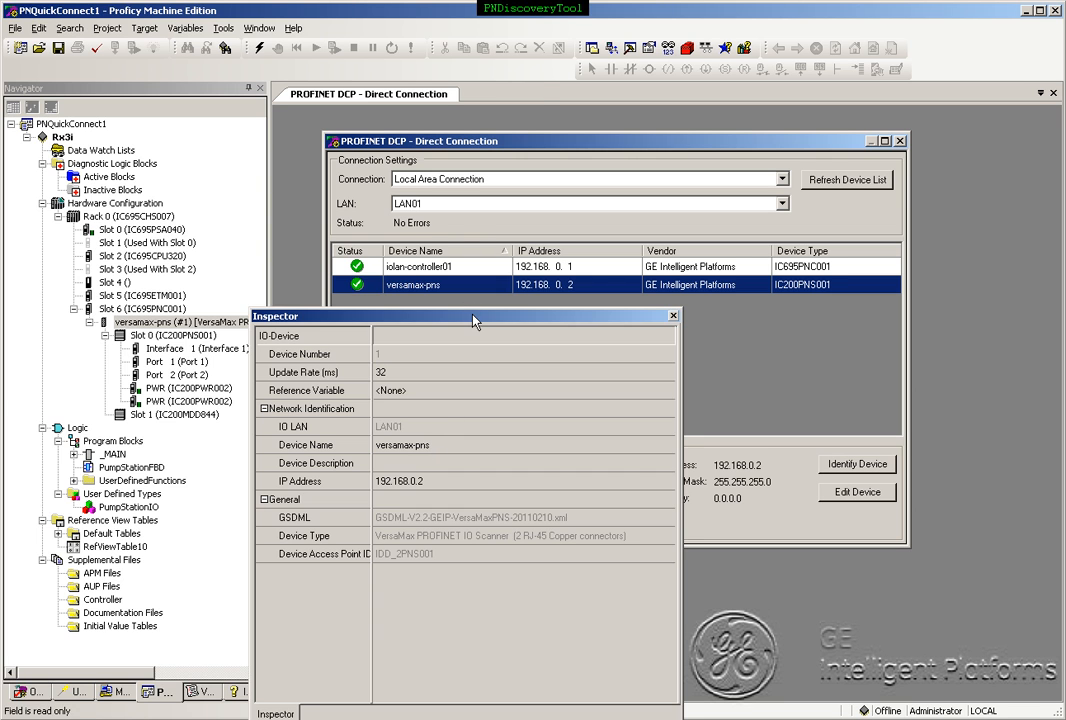
drag(475, 320, 0, 302)
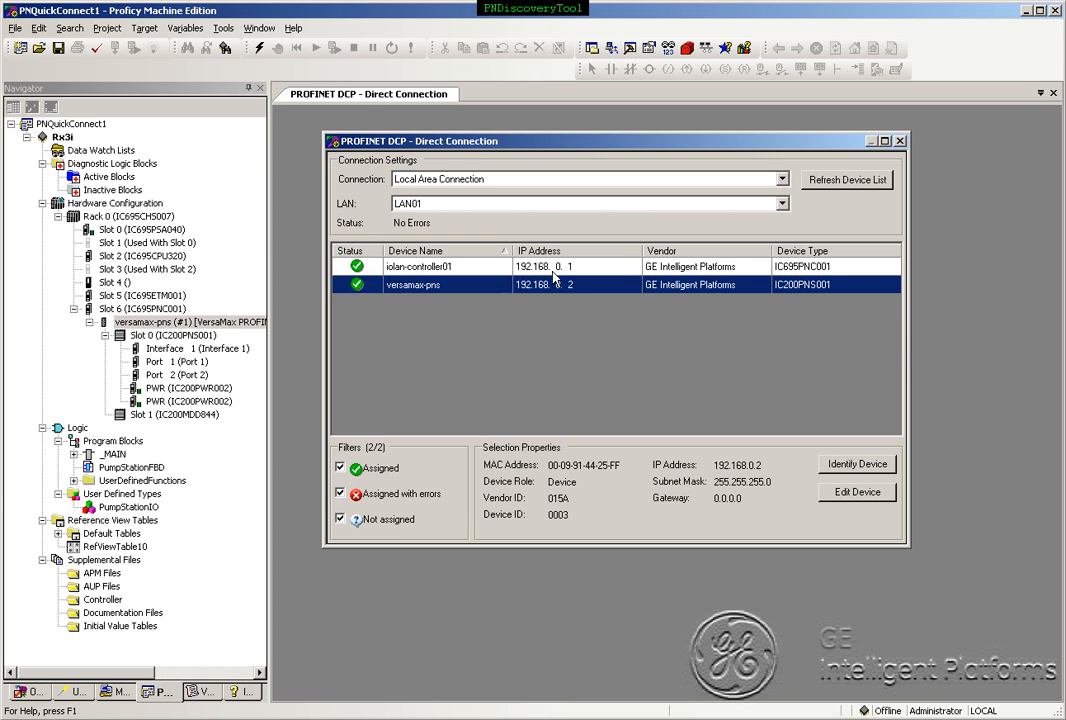
- Run and stop device identification from the discovered versamax-pns device's edit properties, leaving its settings untouched, and close the discovery tool
click(830, 498)
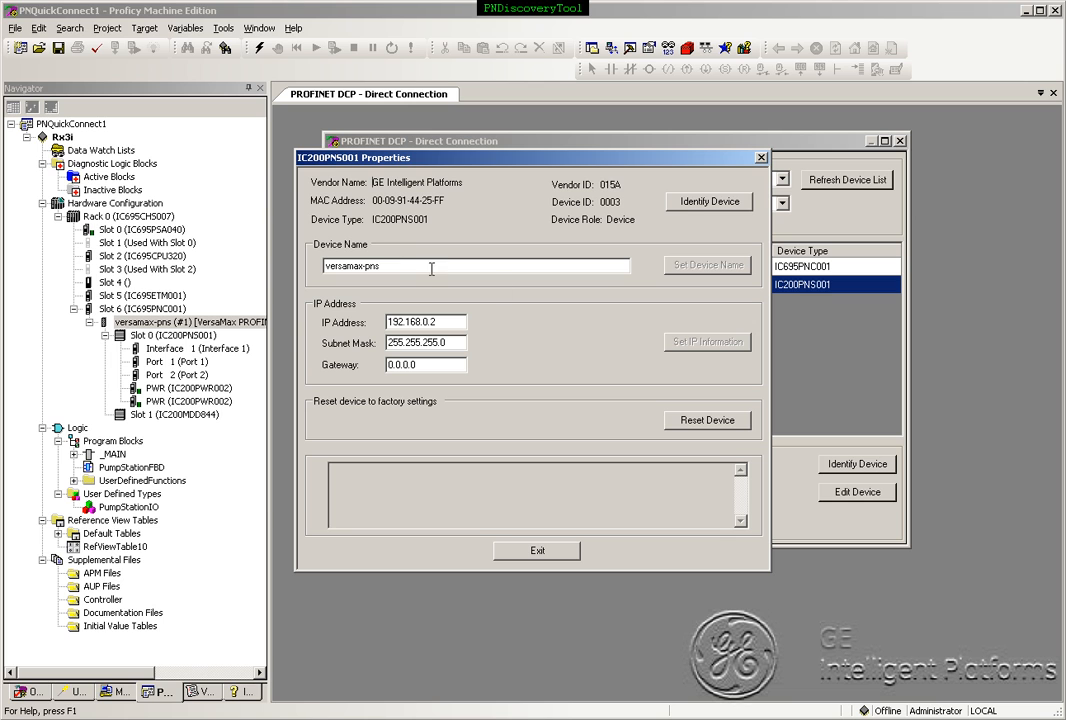
click(686, 206)
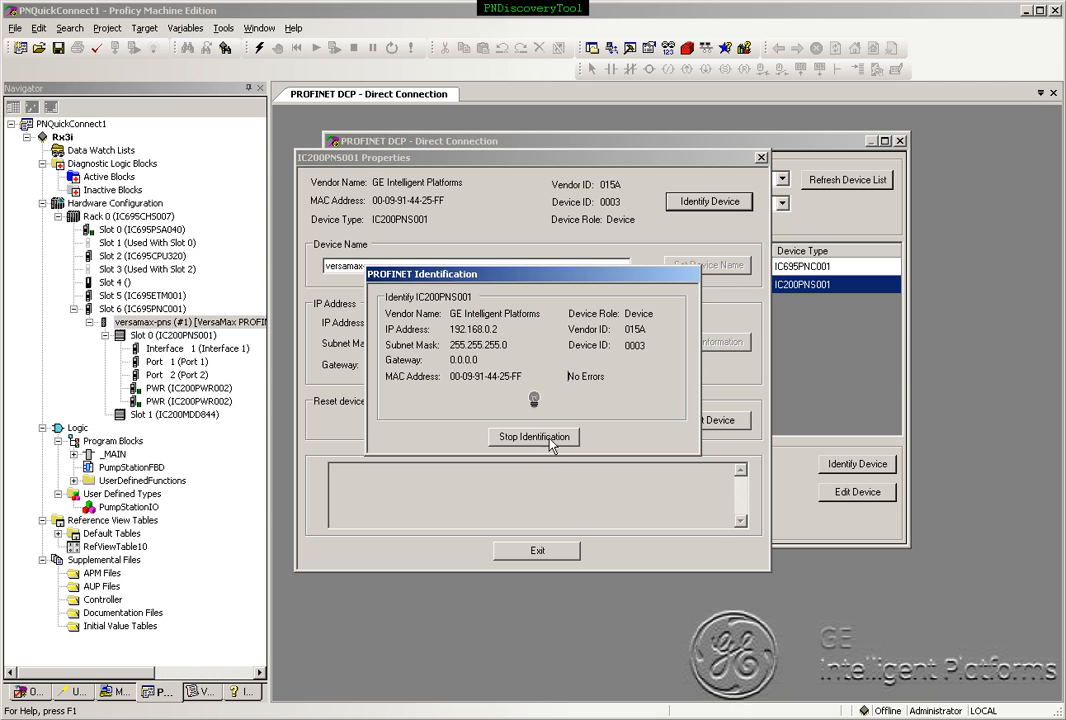
click(534, 437)
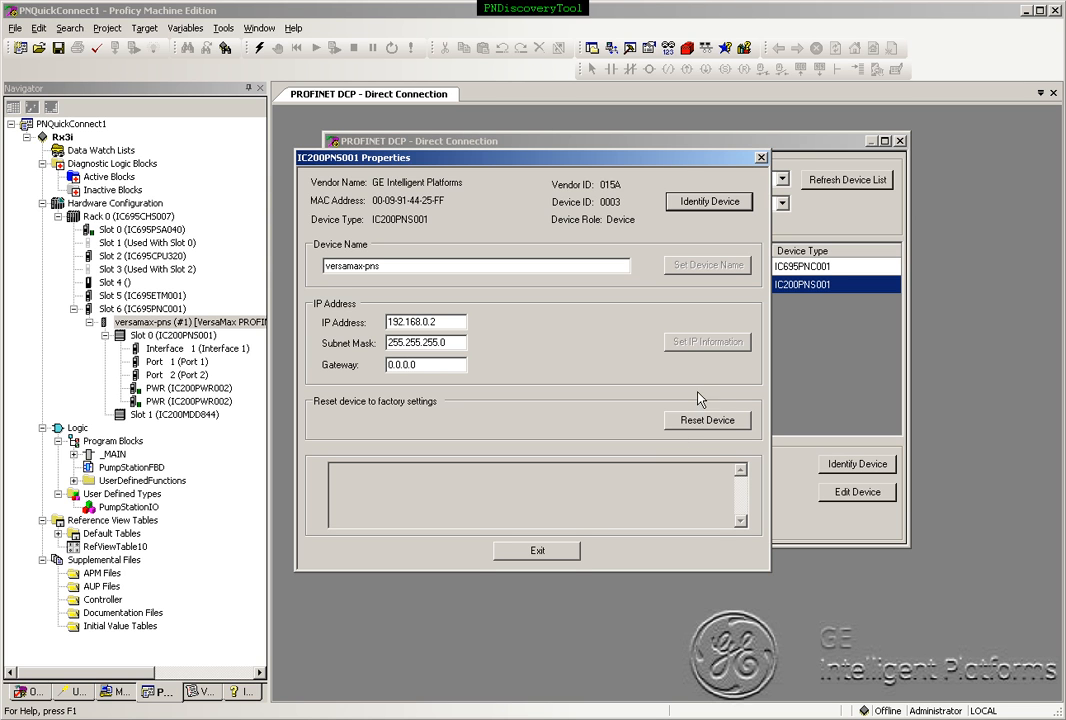
drag(683, 161, 716, 236)
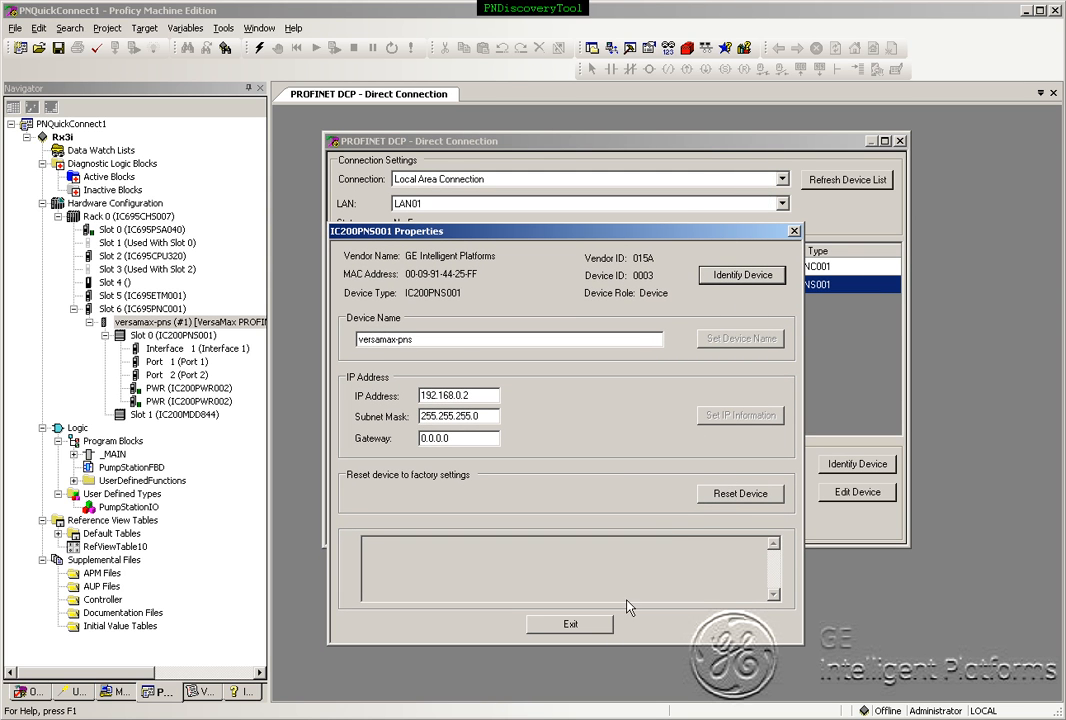
click(576, 630)
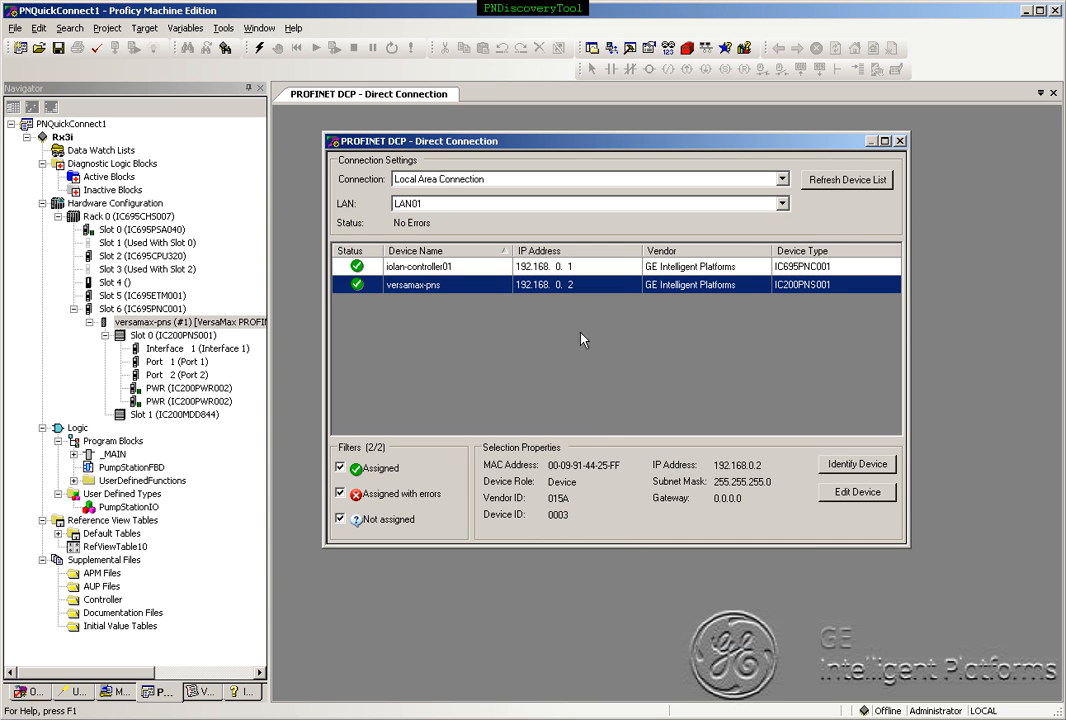
click(900, 142)
- Open the LAN management view for versamax-pns and expand the device and its Slot 0 to list their submodules
right_click(202, 326)
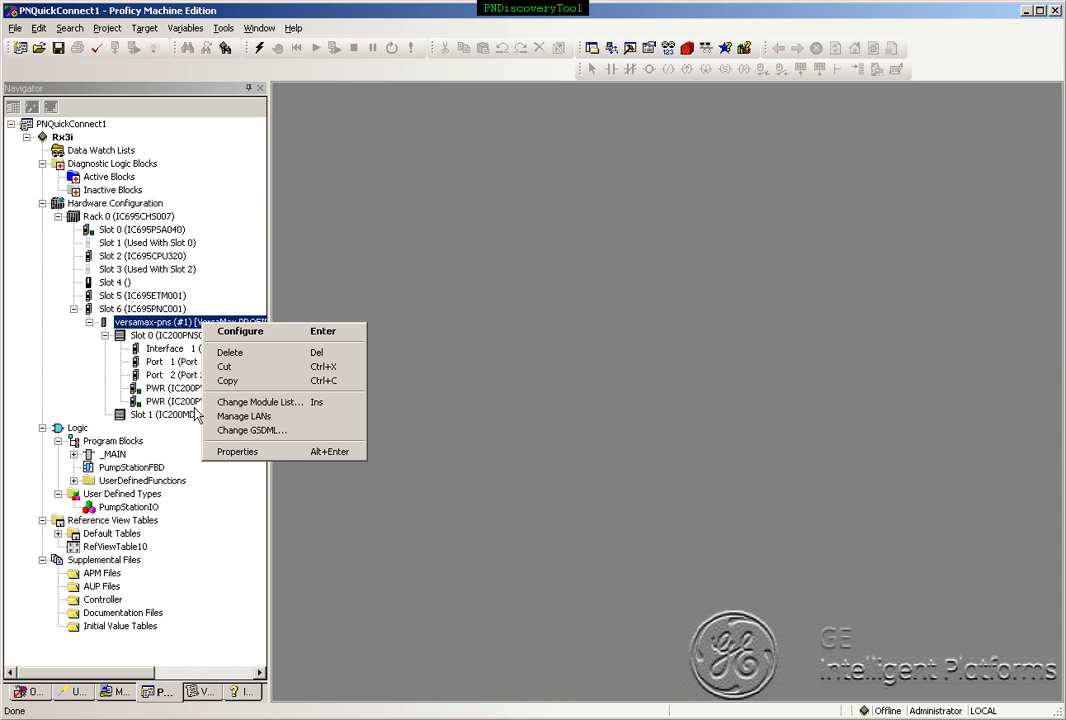
click(240, 416)
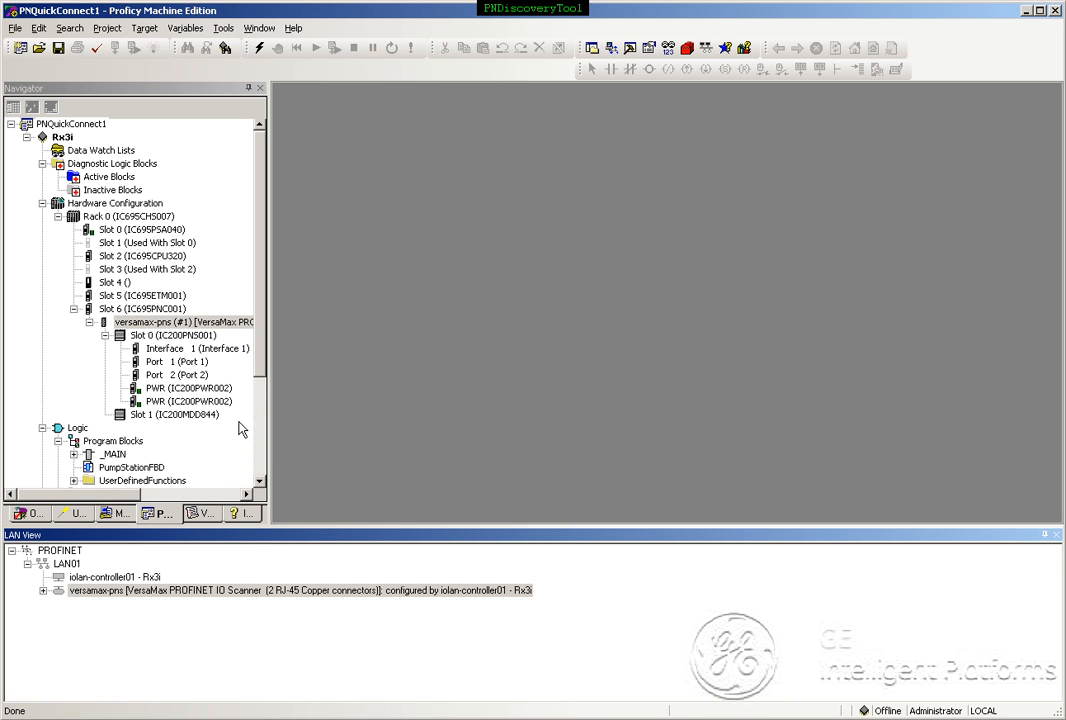
click(44, 592)
click(59, 605)
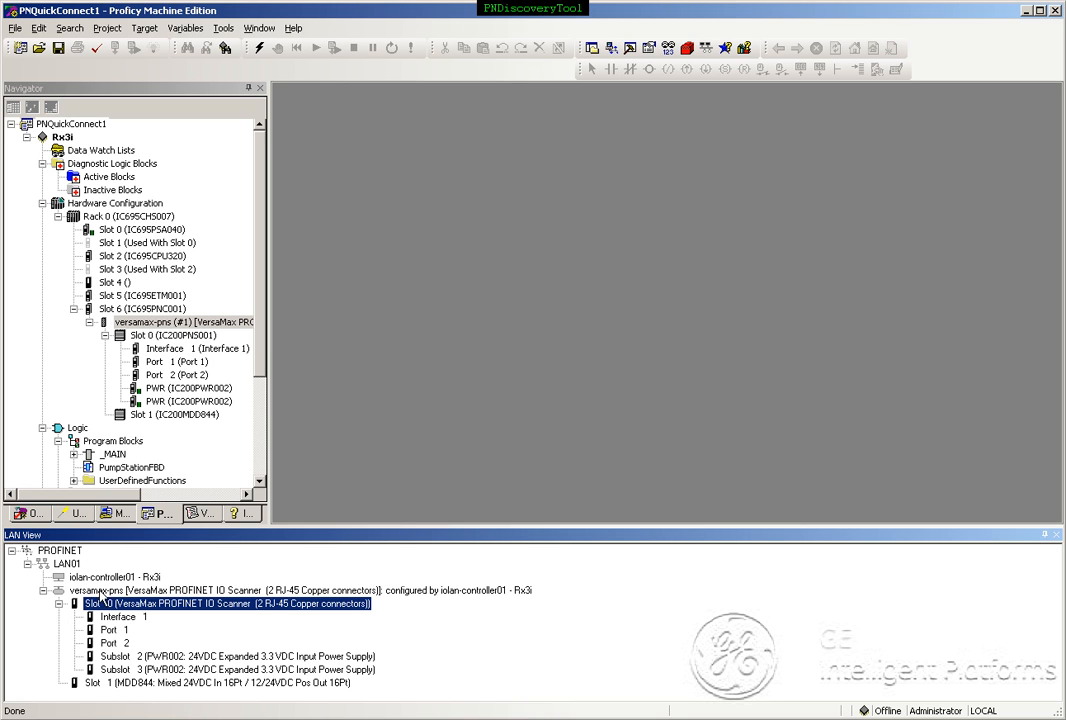
click(68, 566)
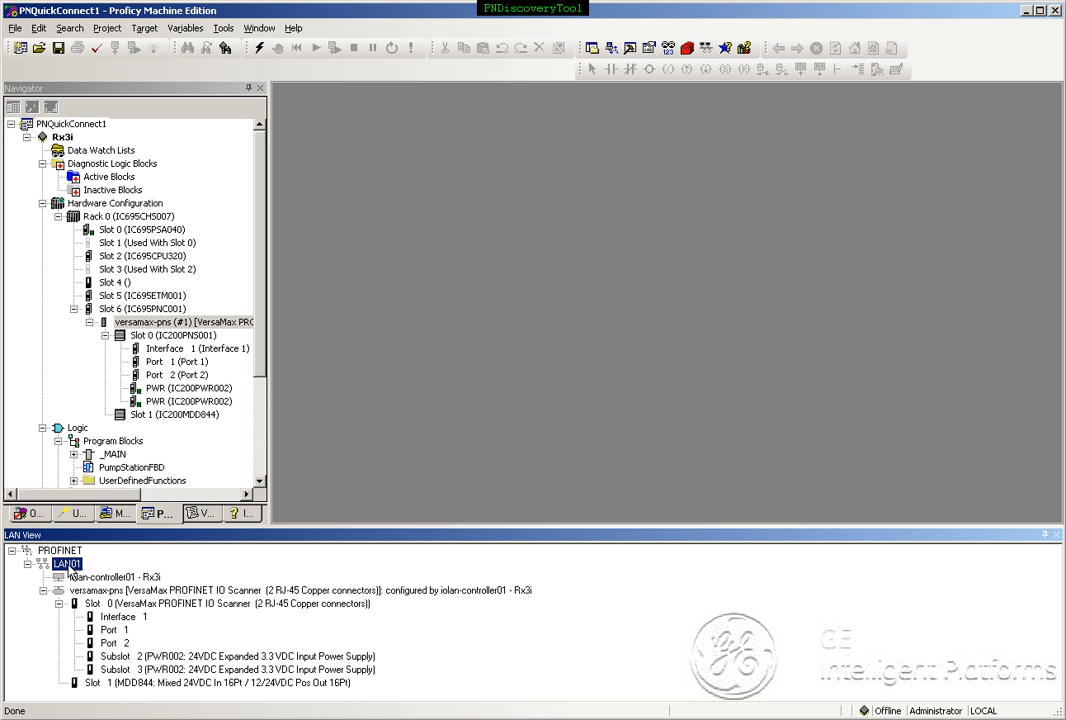
right_click(70, 568)
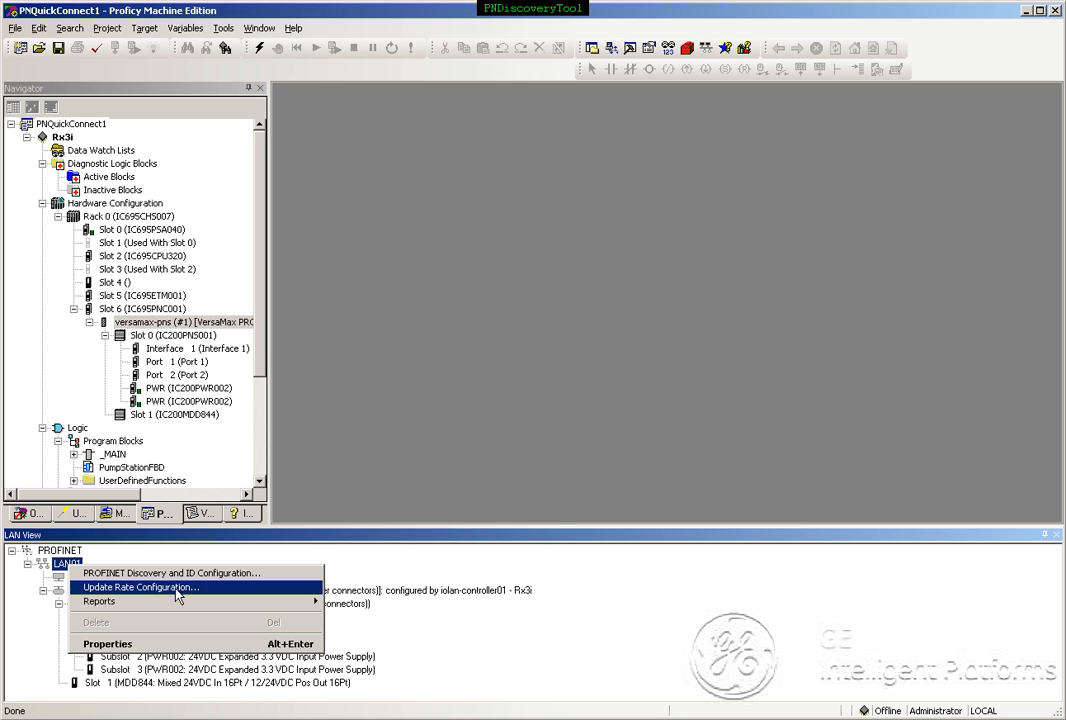
mouse_move(172, 603)
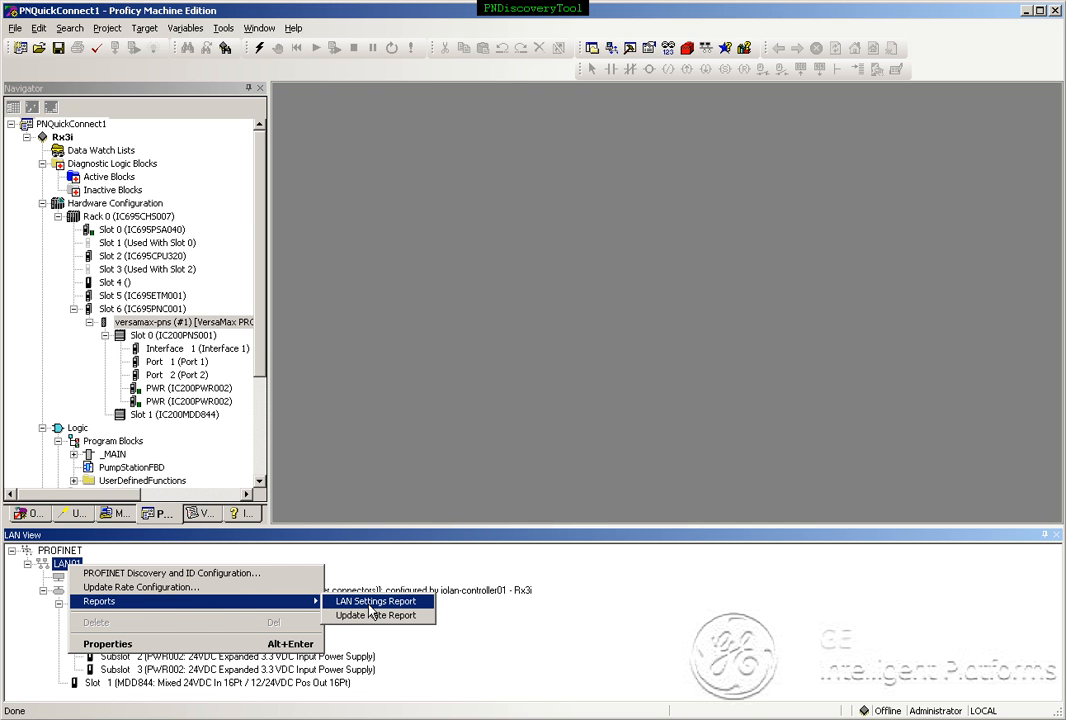
click(485, 666)
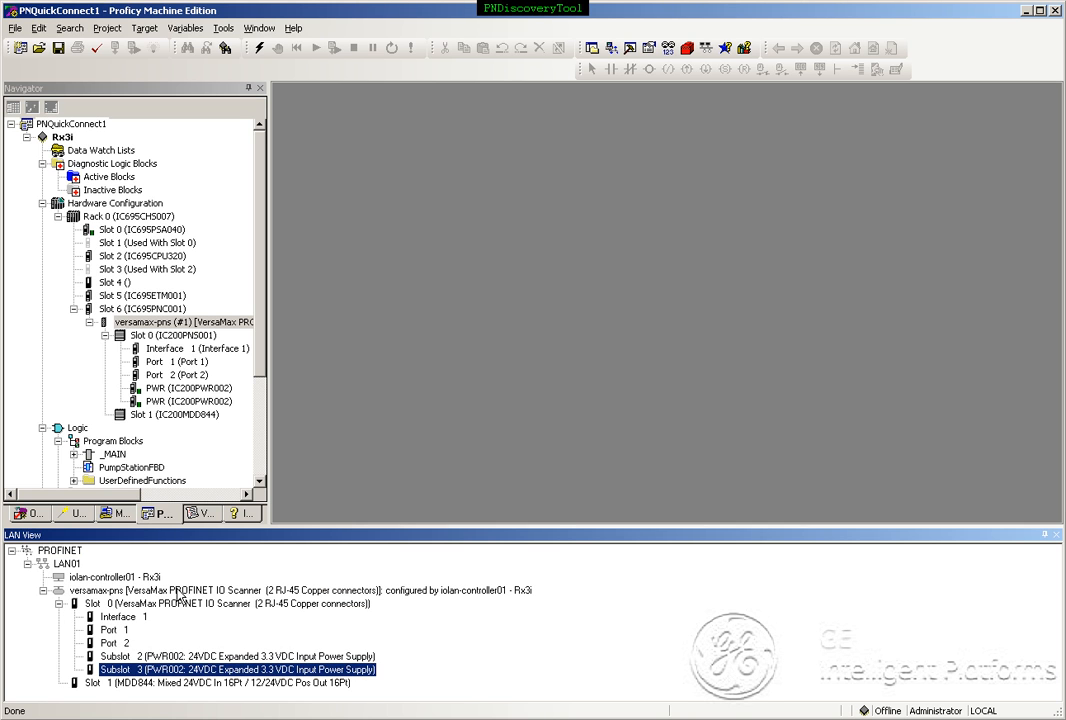
- Generate the Update Rate Report for the versamax-pns device, read through its IO-module table, and close the report
click(176, 593)
right_click(174, 591)
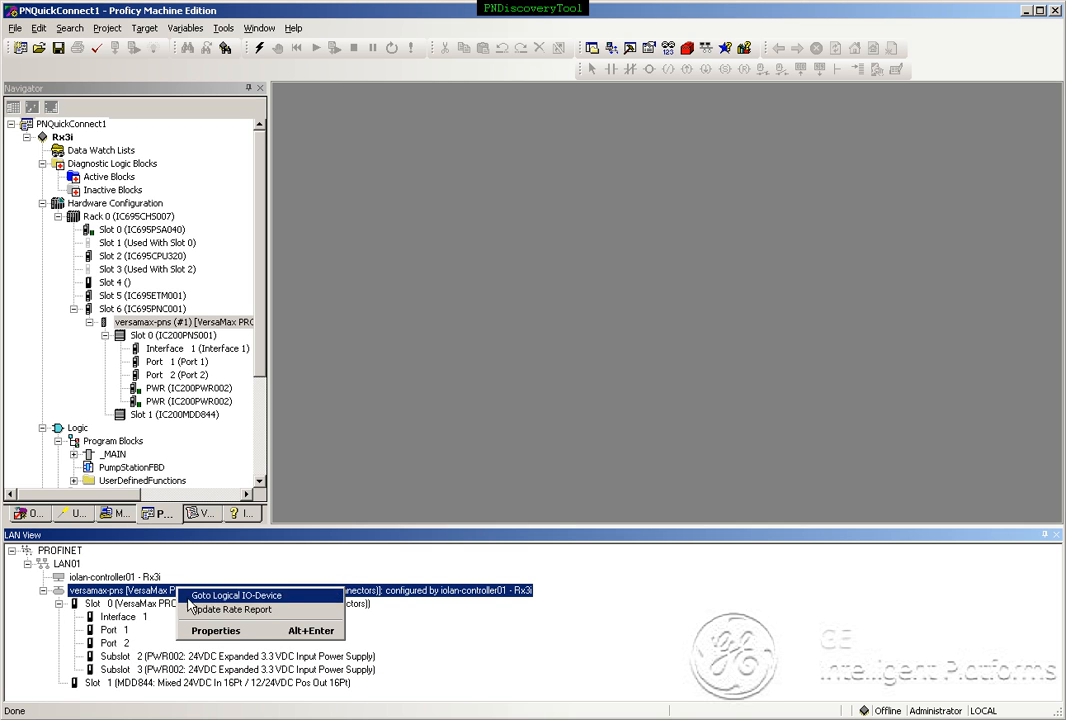
click(208, 609)
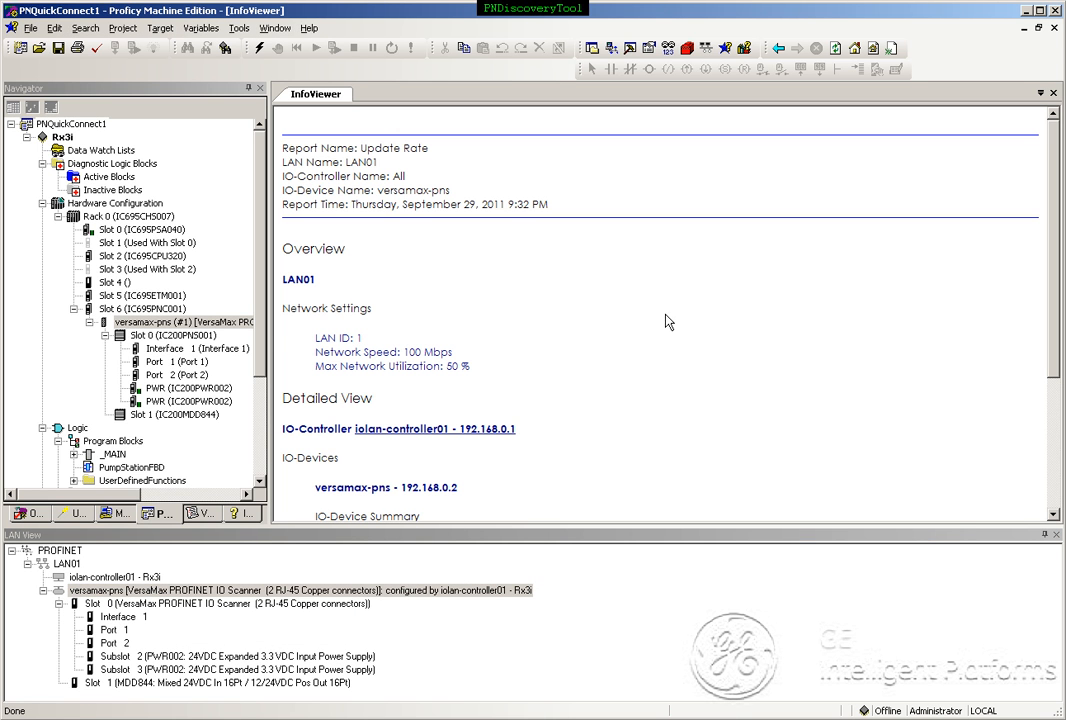
scroll(672, 461, down, 3)
scroll(672, 461, down, 2)
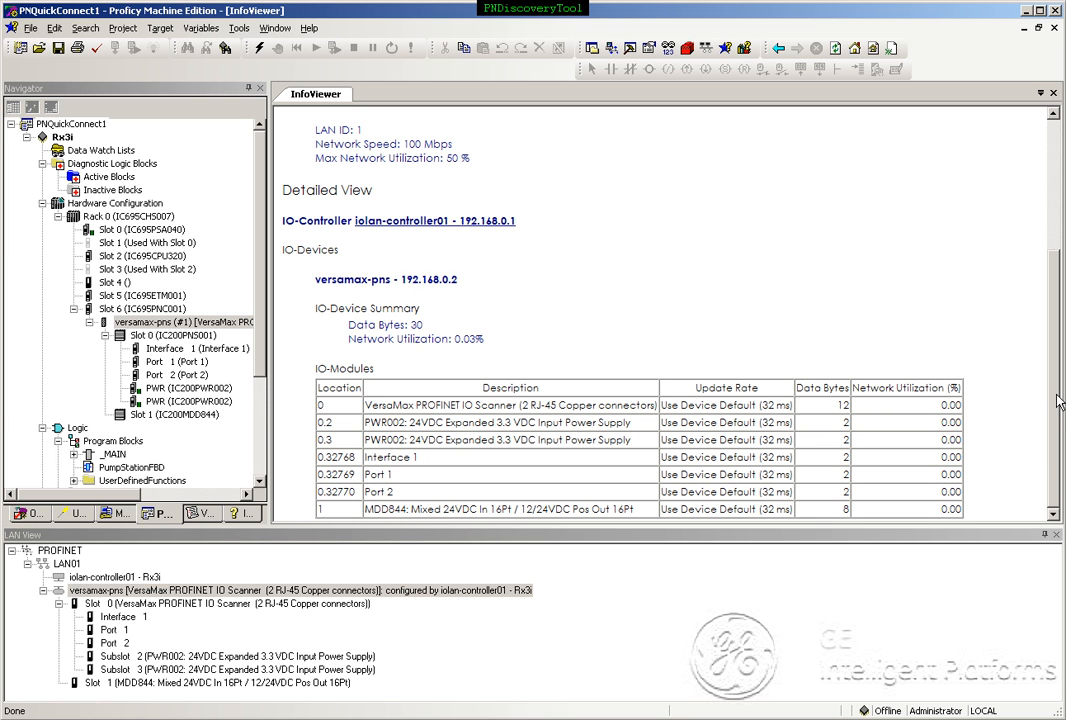
mouse_move(1035, 401)
mouse_down()
mouse_move(1036, 319)
mouse_move(1036, 385)
mouse_up()
click(1053, 94)
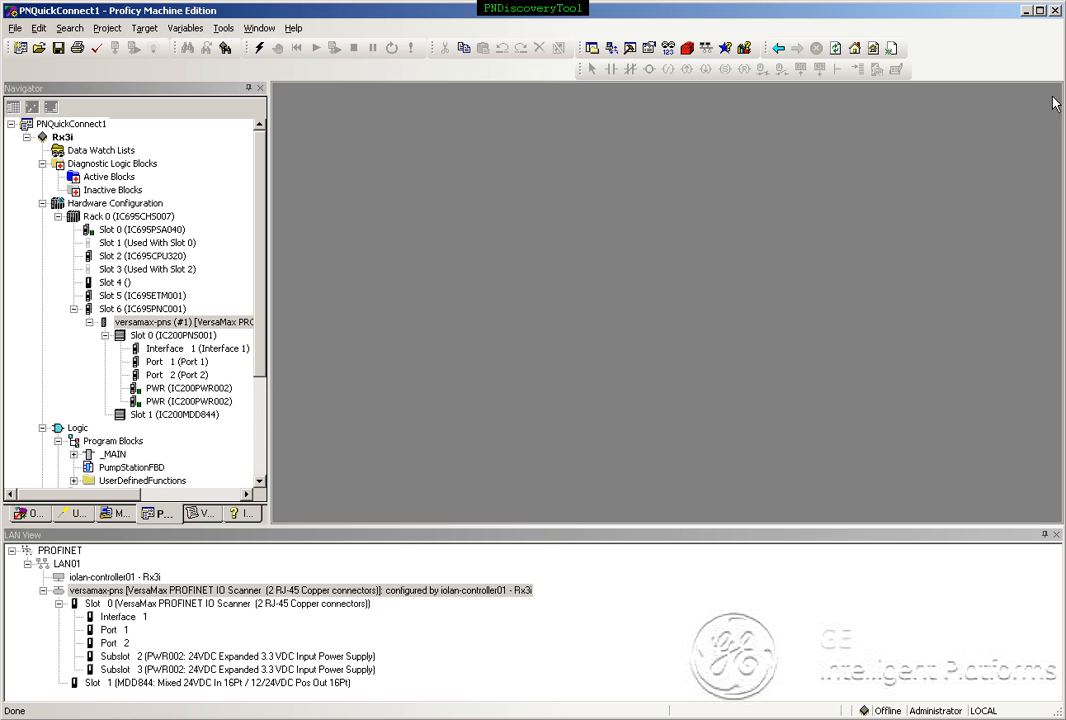
- Select the Rx3i target in the project tree
click(54, 140)
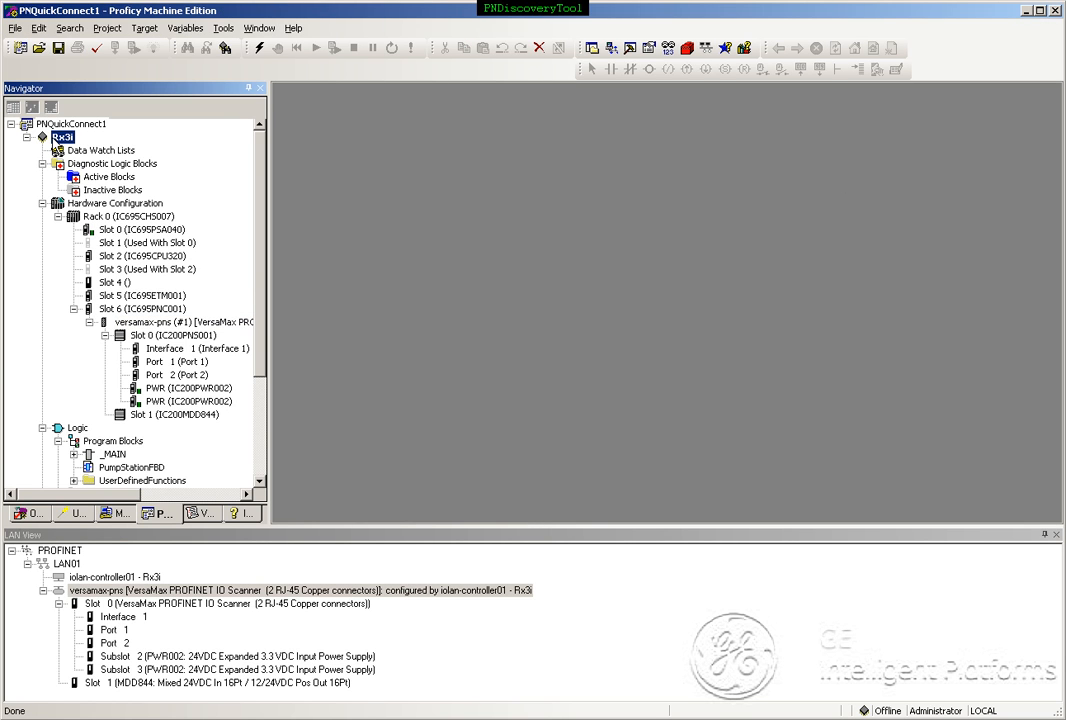